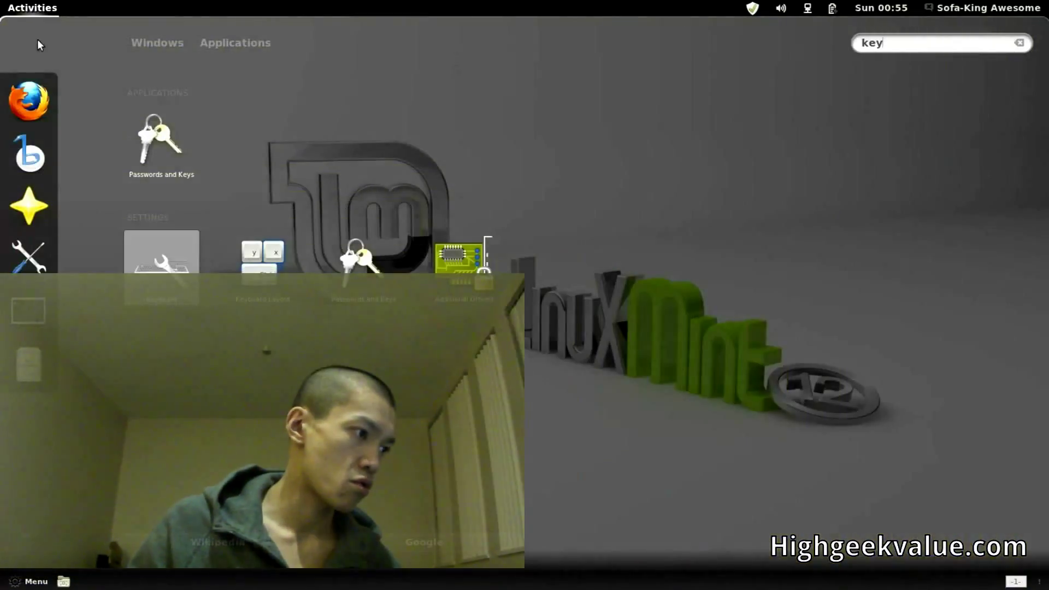
# - Open Keyboard settings on the Shortcuts tab, review Launchers, and select the empty Custom Shortcuts list
pyautogui.press('Escape')
pyautogui.press('Escape')
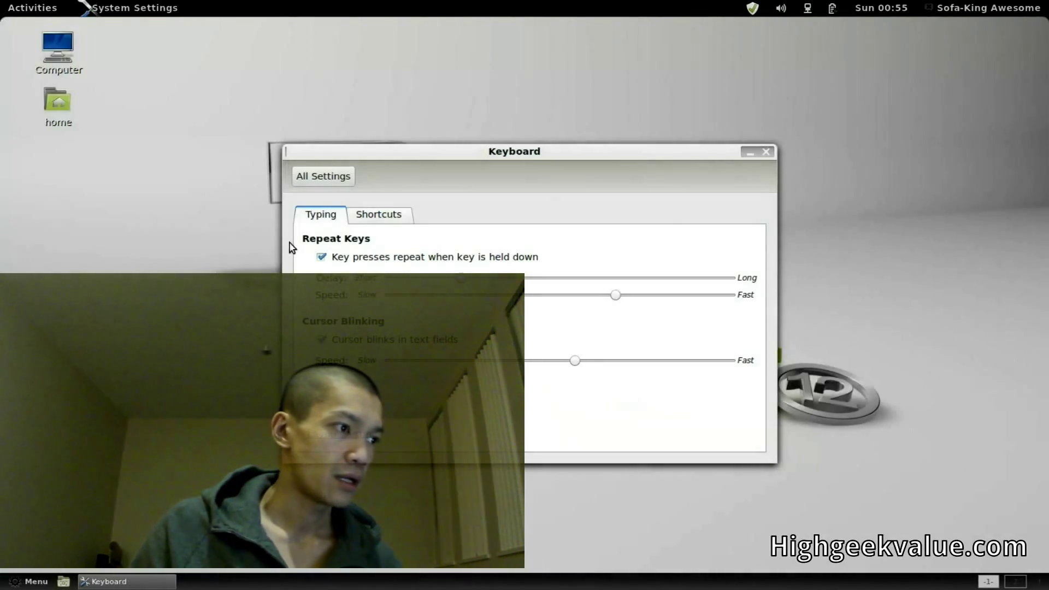
pyautogui.click(384, 217)
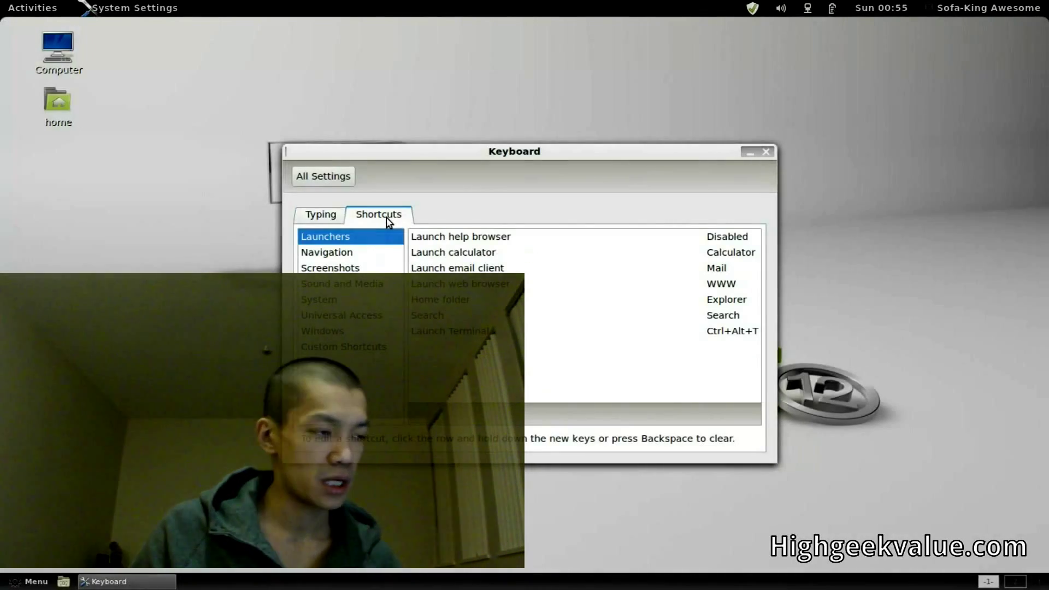
pyautogui.click(377, 350)
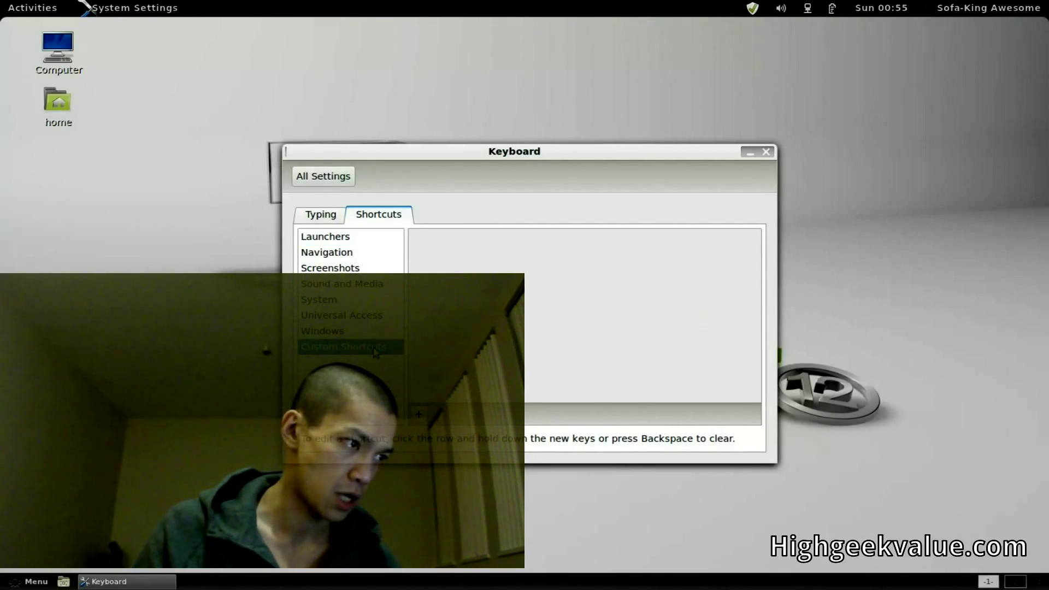
pyautogui.click(367, 240)
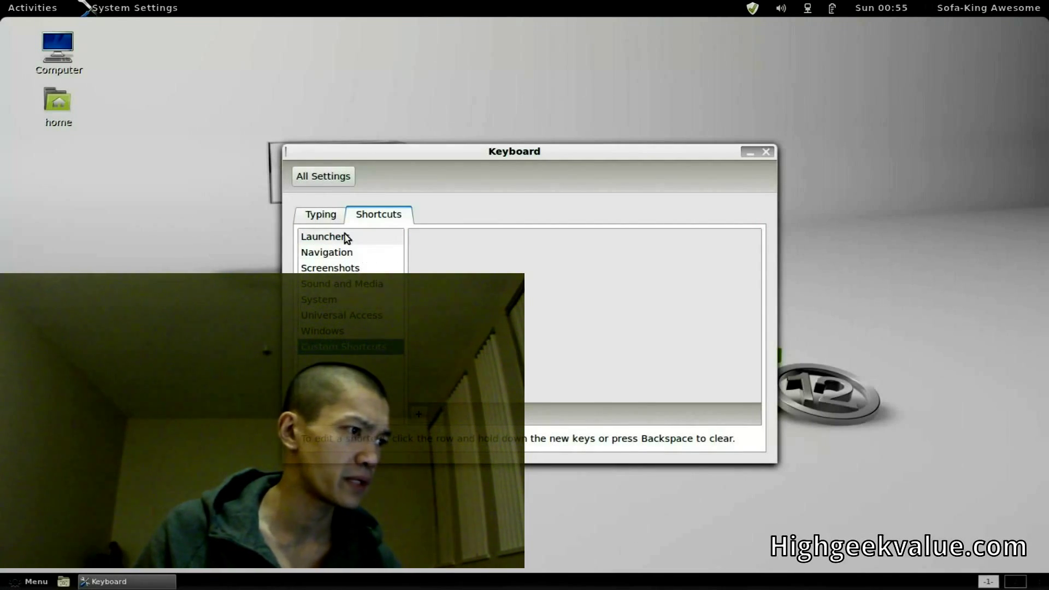
pyautogui.click(457, 337)
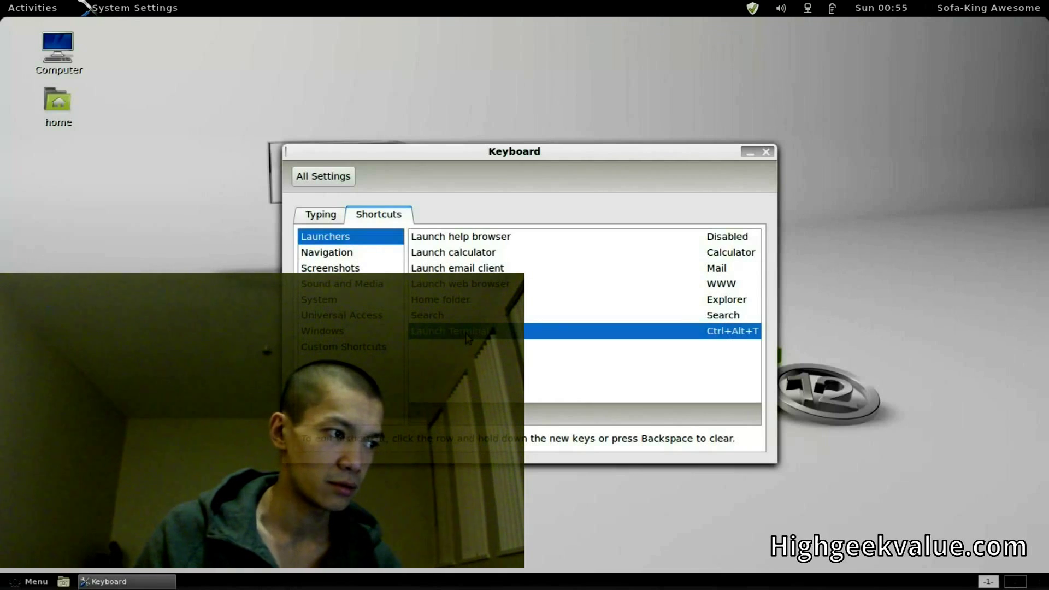
pyautogui.click(366, 346)
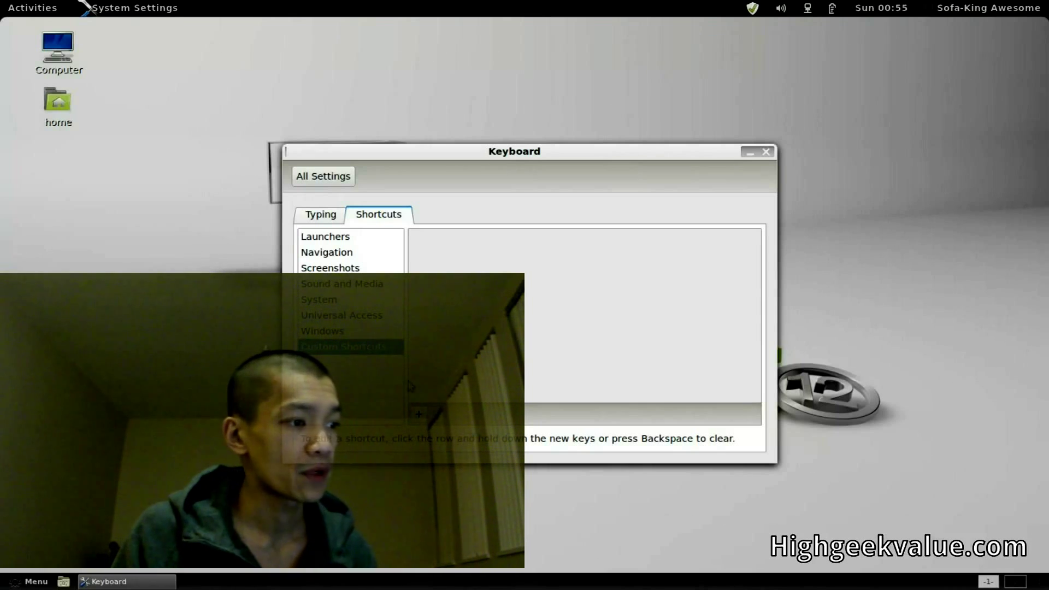
# - Add a custom shortcut 'nautilus' running command nautilus and bind it to Ctrl+Alt+F
pyautogui.click(420, 415)
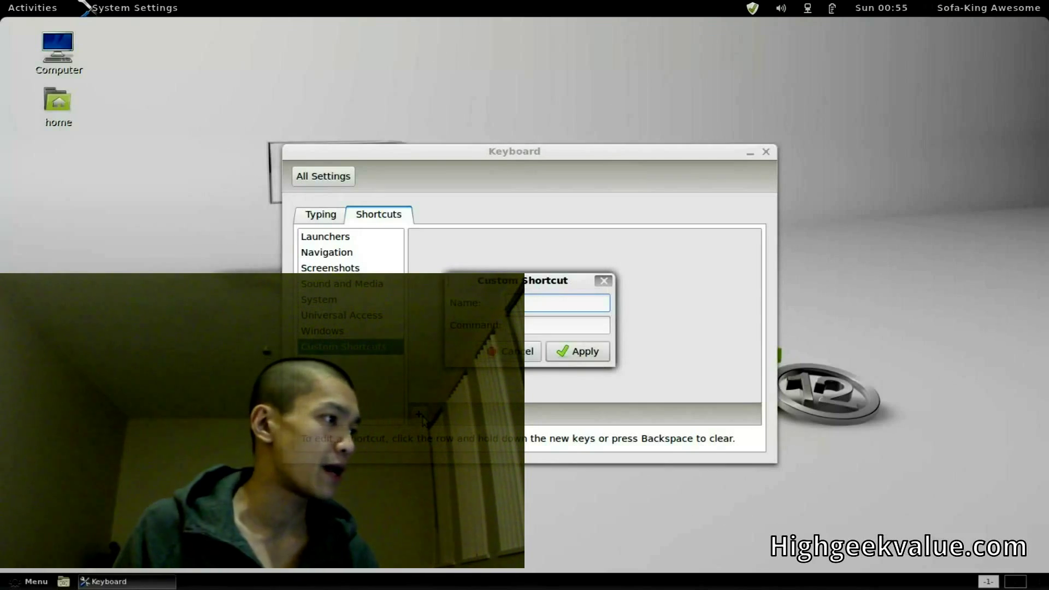
pyautogui.write('util')
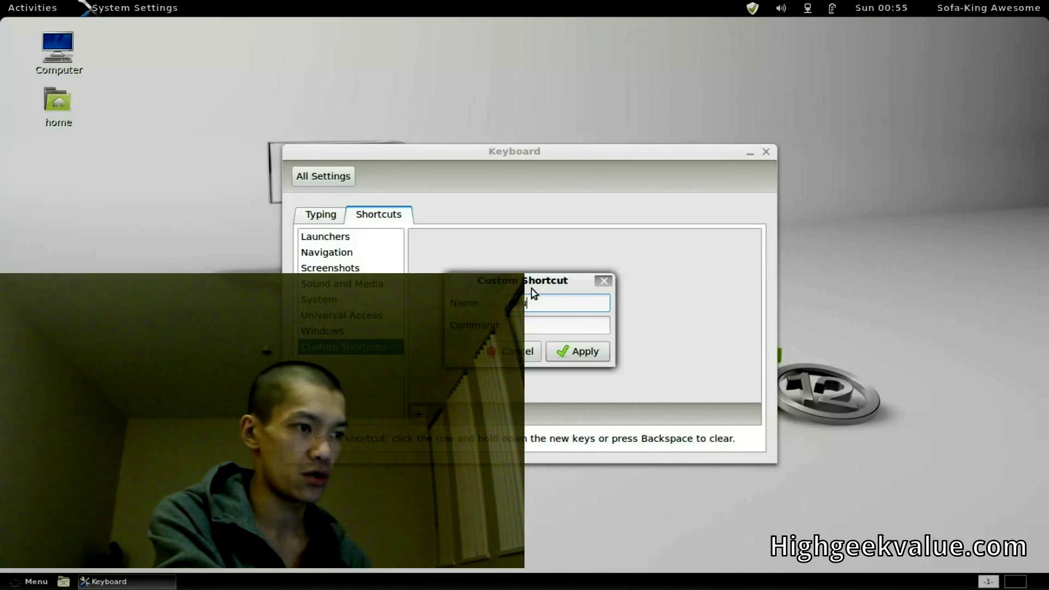
pyautogui.write('us')
pyautogui.press('Tab')
pyautogui.write('nautilus')
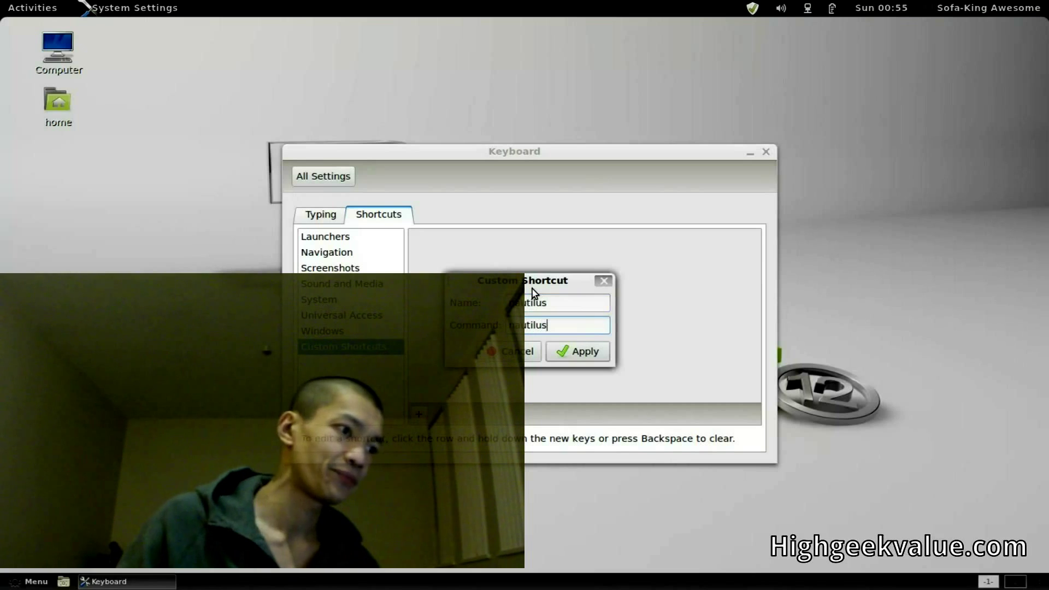
pyautogui.click(577, 353)
pyautogui.click(738, 239)
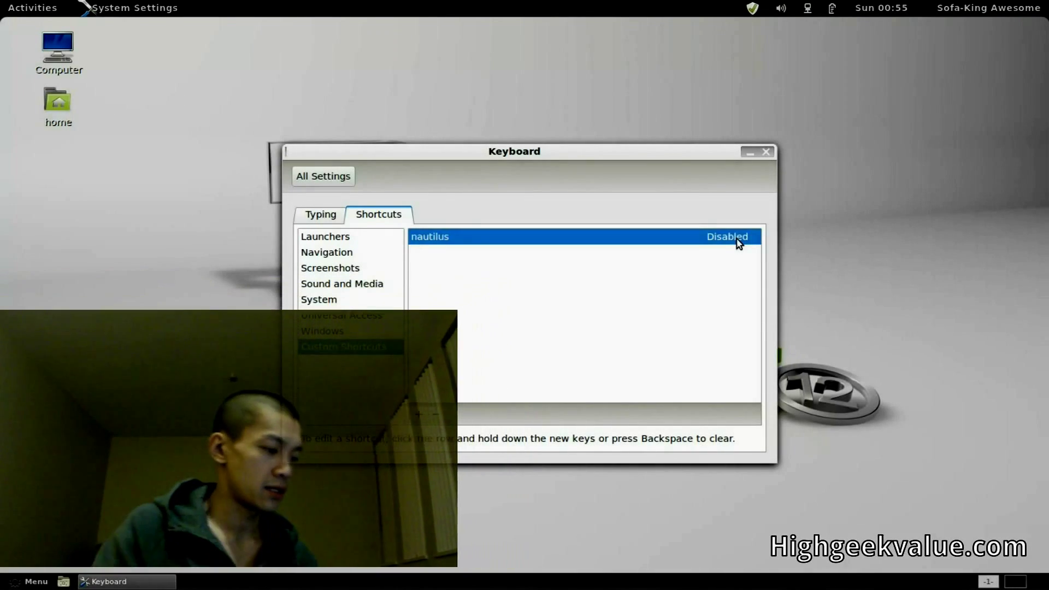
pyautogui.click(740, 241)
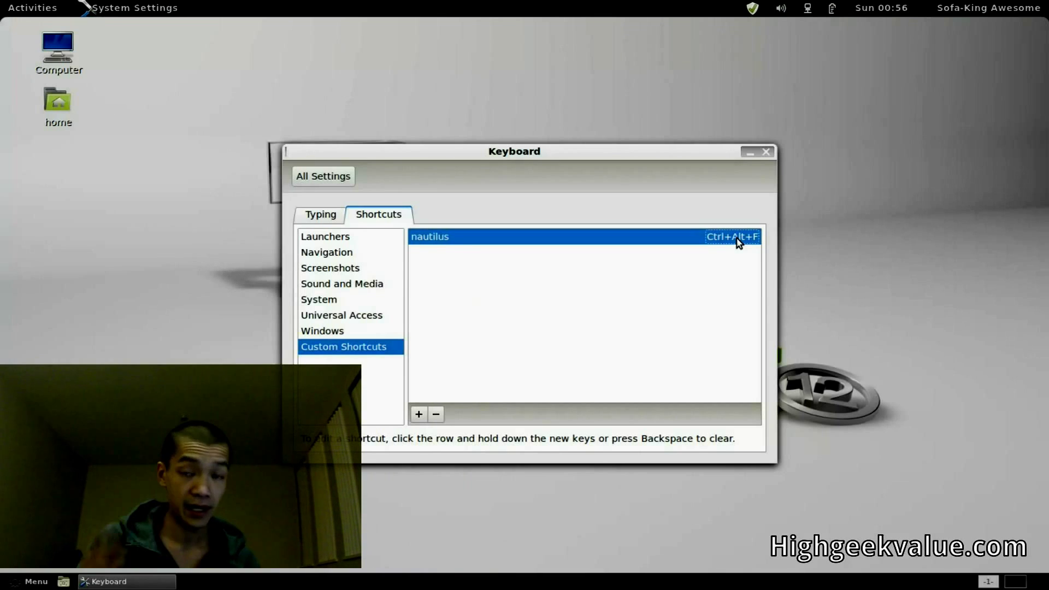
# - Add a 'root nautilus' shortcut running gksu nautilus, bound to Shift+Ctrl+F
pyautogui.click(421, 415)
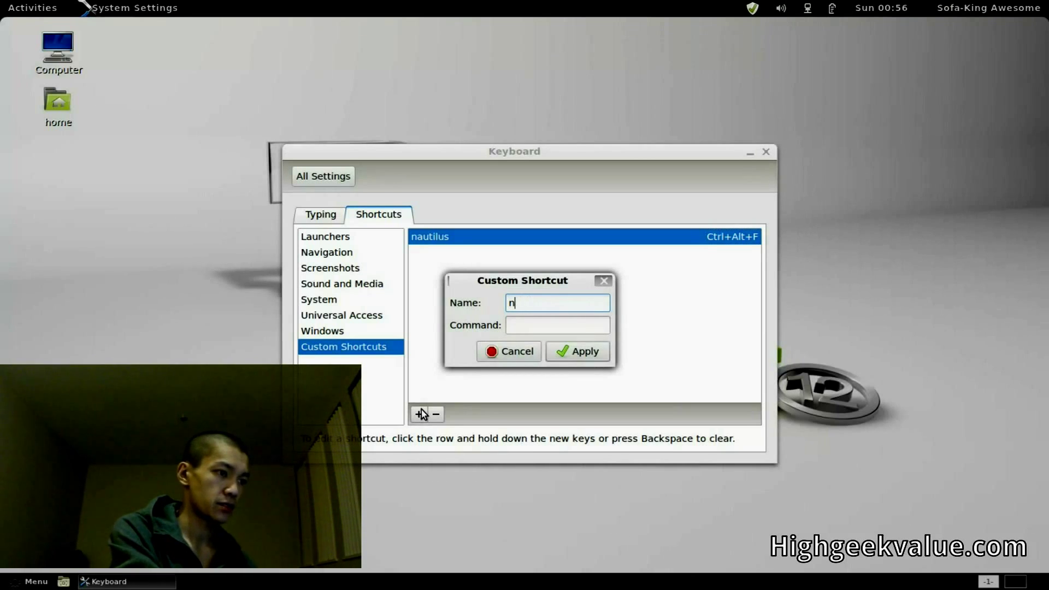
pyautogui.write('root nautilus')
pyautogui.press('Tab')
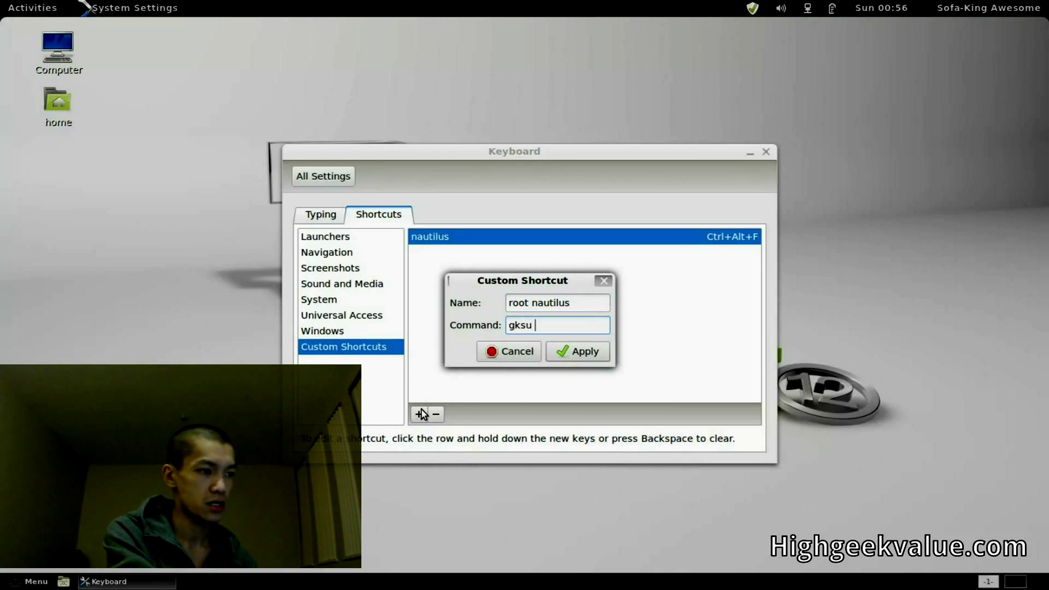
pyautogui.write('gksu nautilus')
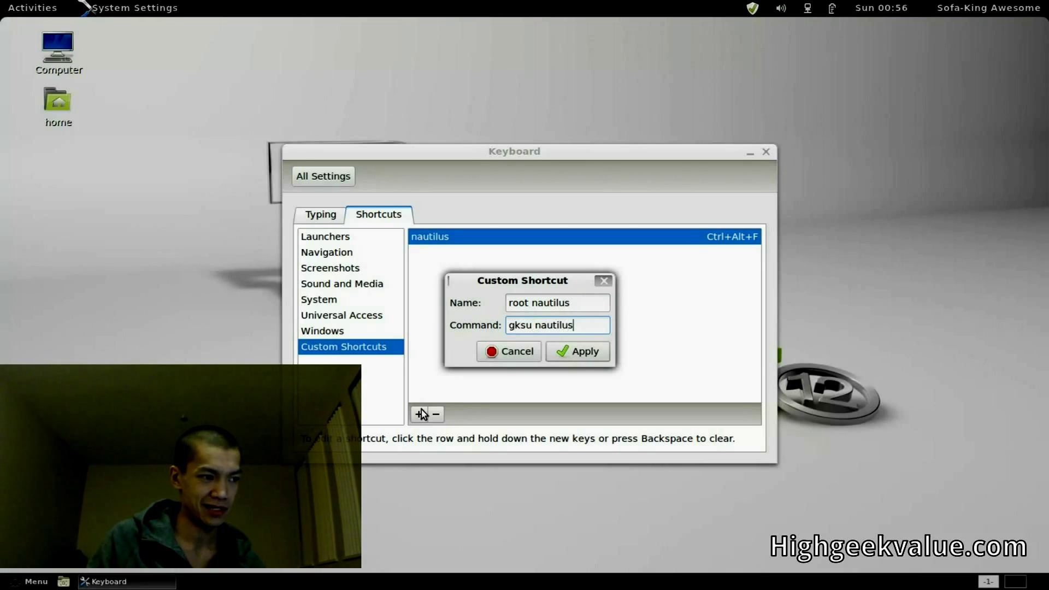
pyautogui.click(582, 350)
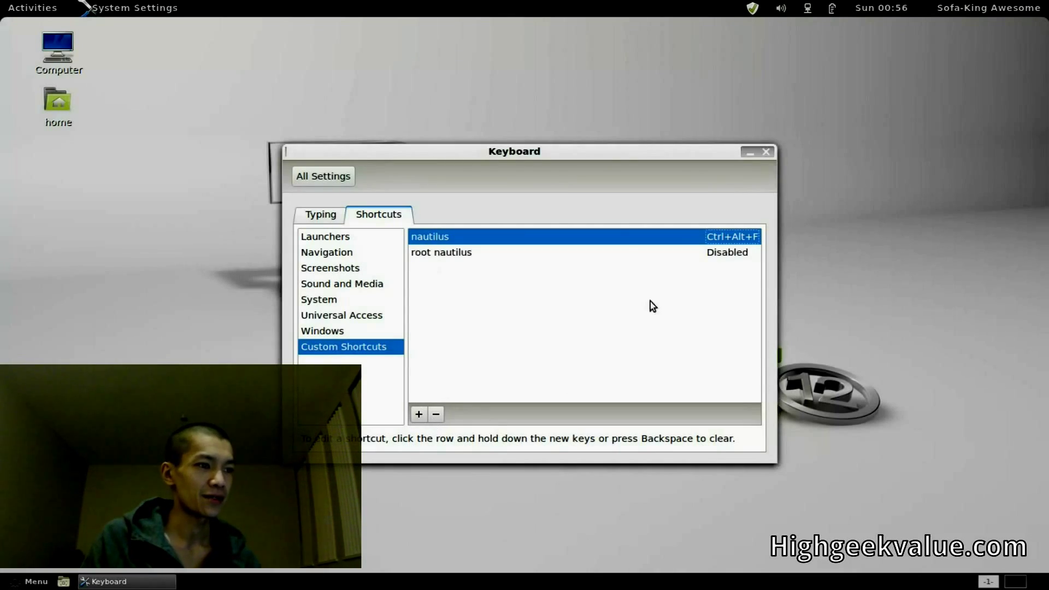
pyautogui.click(720, 254)
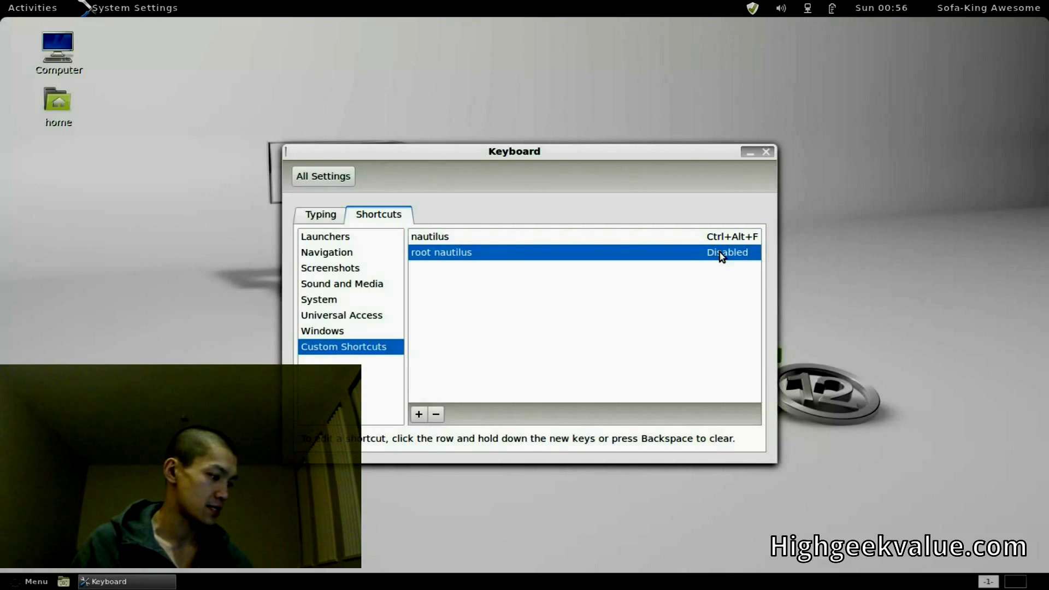
pyautogui.click(720, 253)
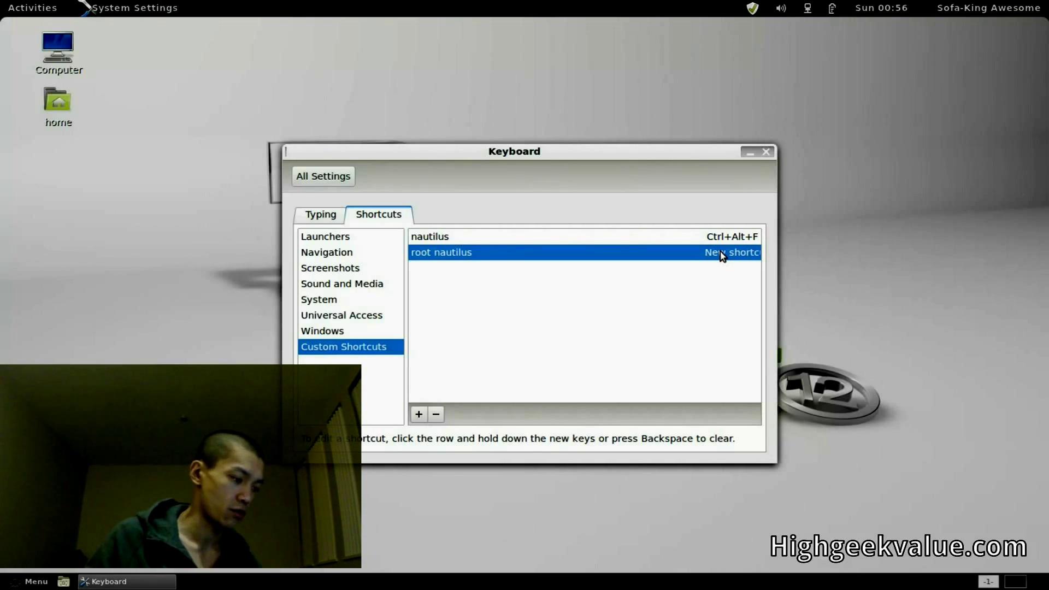
pyautogui.hotkey('ctrl', 'shift', 'f')
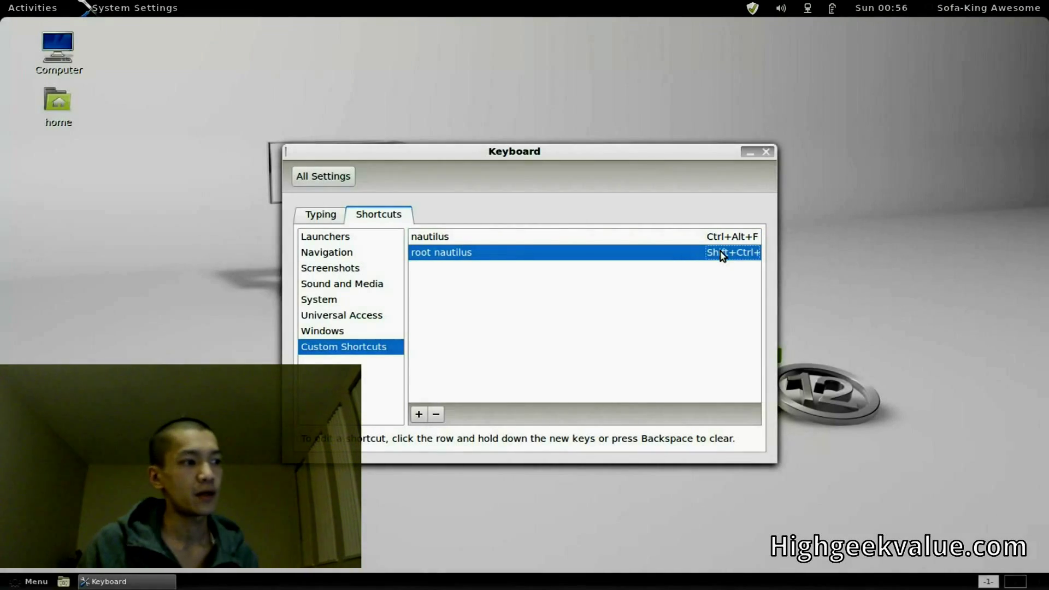
pyautogui.click(419, 414)
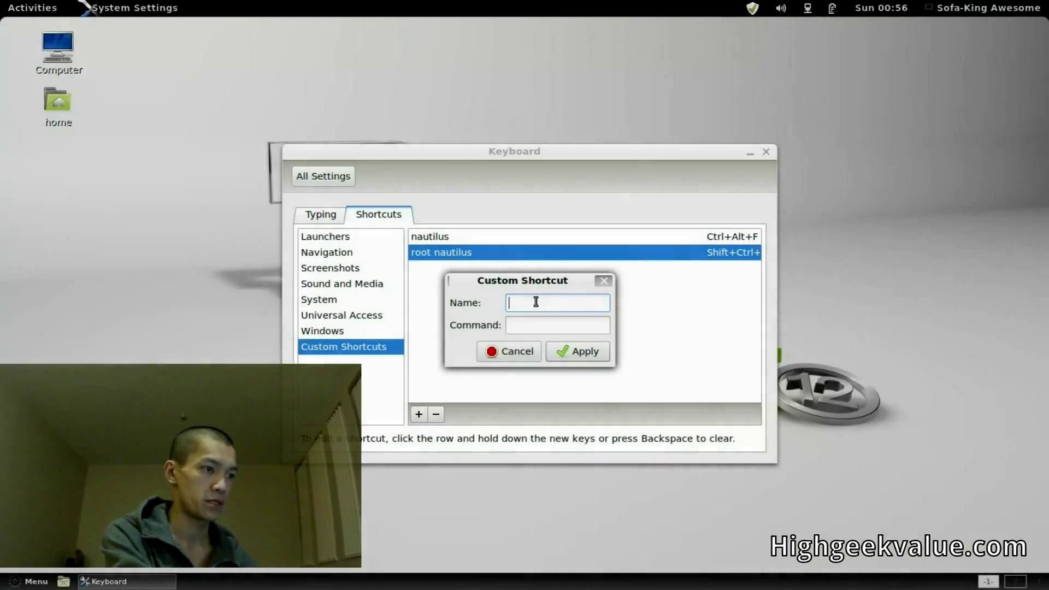
# - Add a 'root terminal' shortcut running gksu gnome-terminal, bound to Shift+Ctrl+T
pyautogui.write('root ermin')
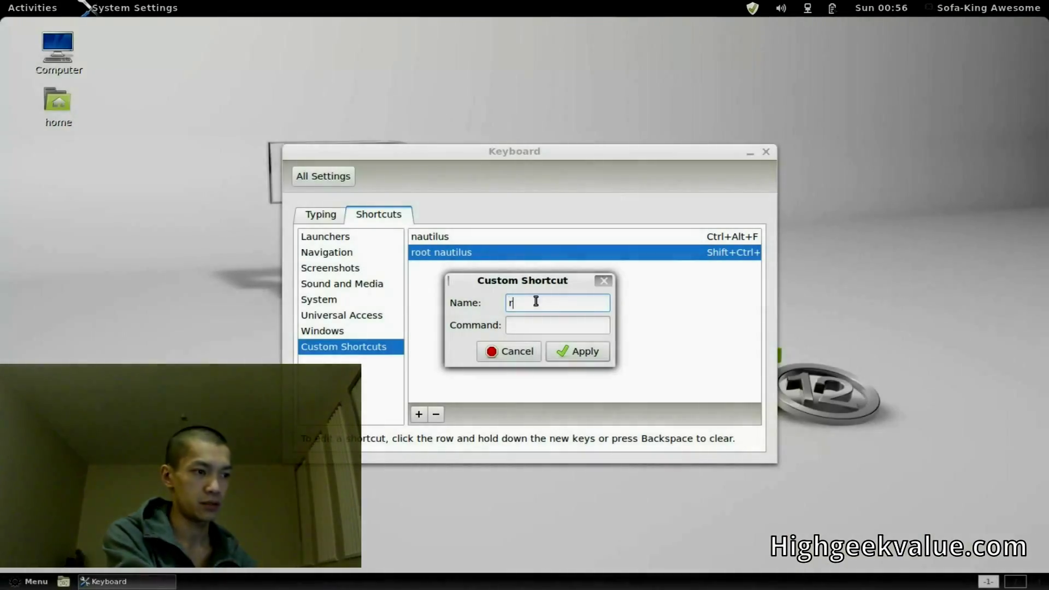
pyautogui.press('BackSpace')
pyautogui.press('BackSpace')
pyautogui.press('BackSpace')
pyautogui.write('termi')
pyautogui.press('Tab')
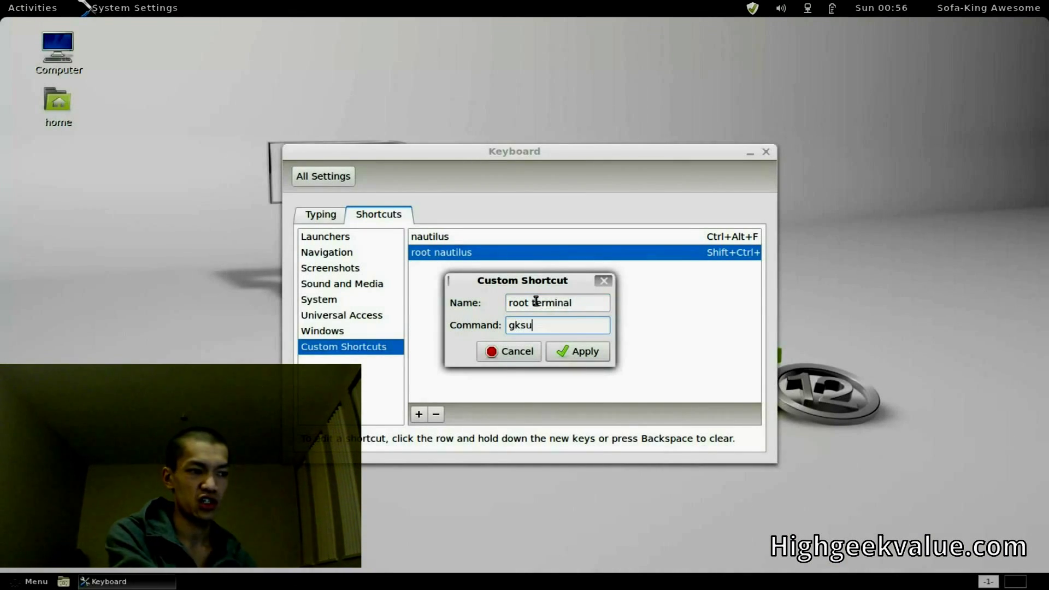
pyautogui.write('gksu gnome-terminal')
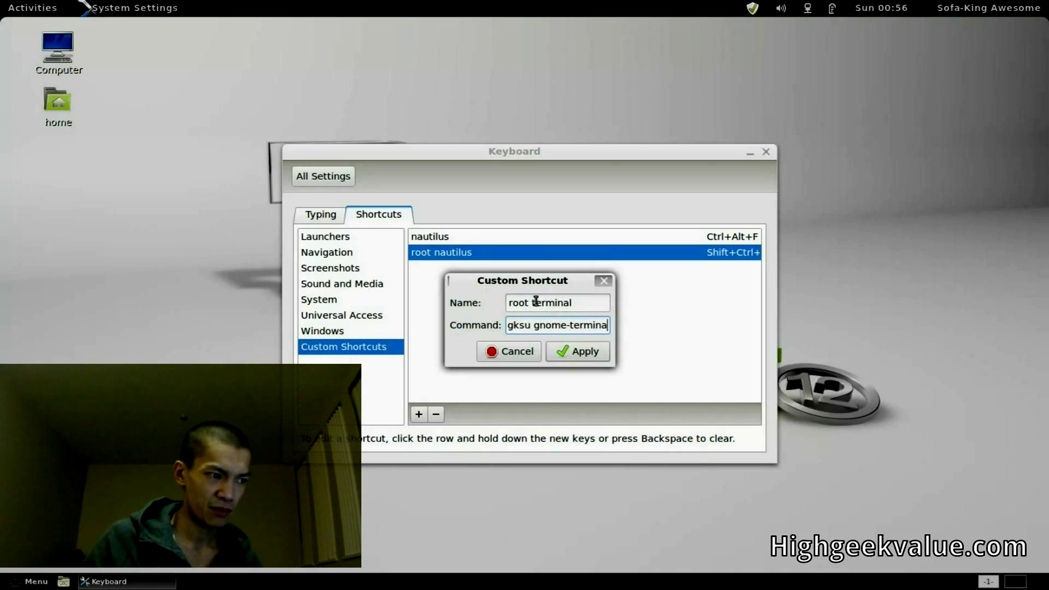
pyautogui.click(583, 354)
pyautogui.click(718, 267)
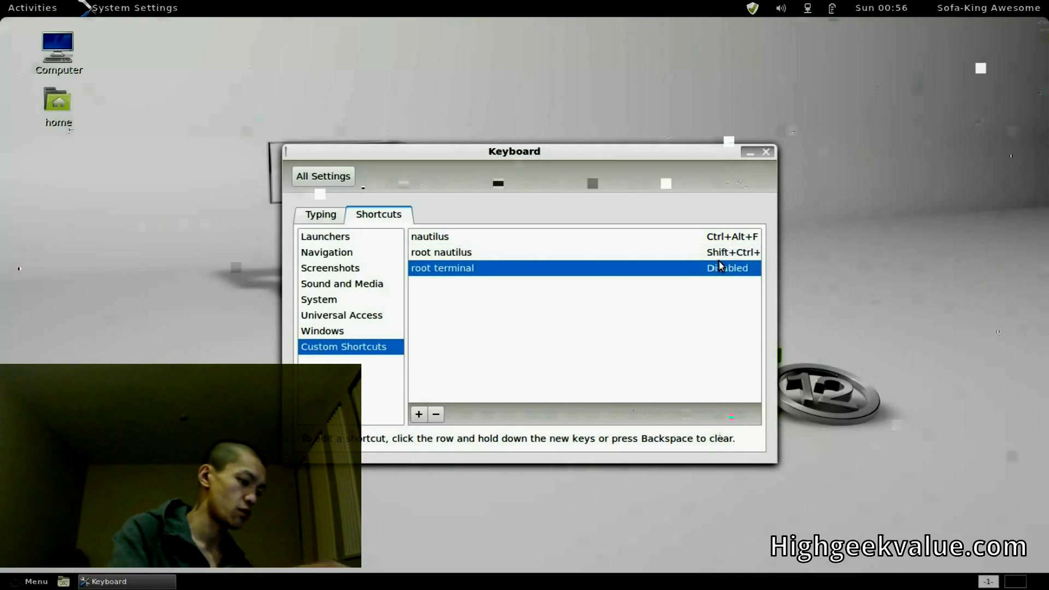
pyautogui.click(728, 269)
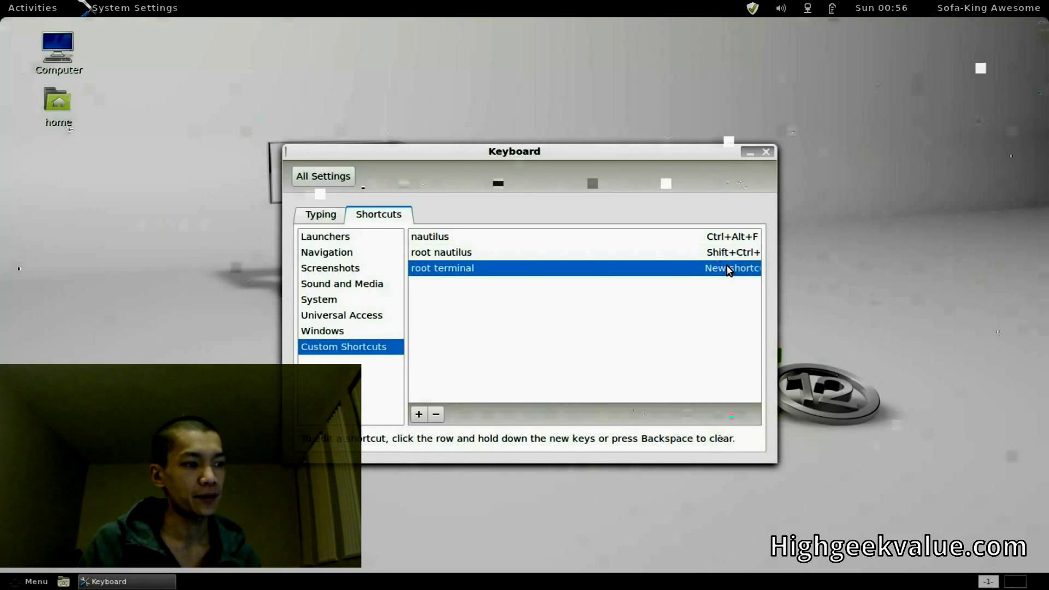
pyautogui.hotkey('ctrl', 'shift', 't')
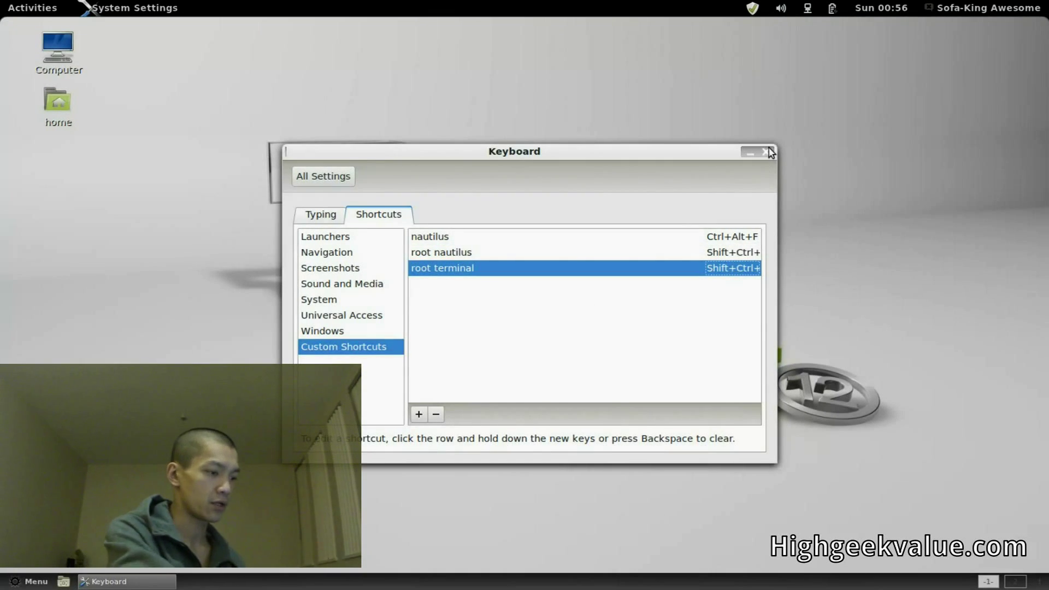
# - Close Keyboard settings, then open a regular terminal and a password-authenticated root terminal via shortcuts
pyautogui.click(767, 152)
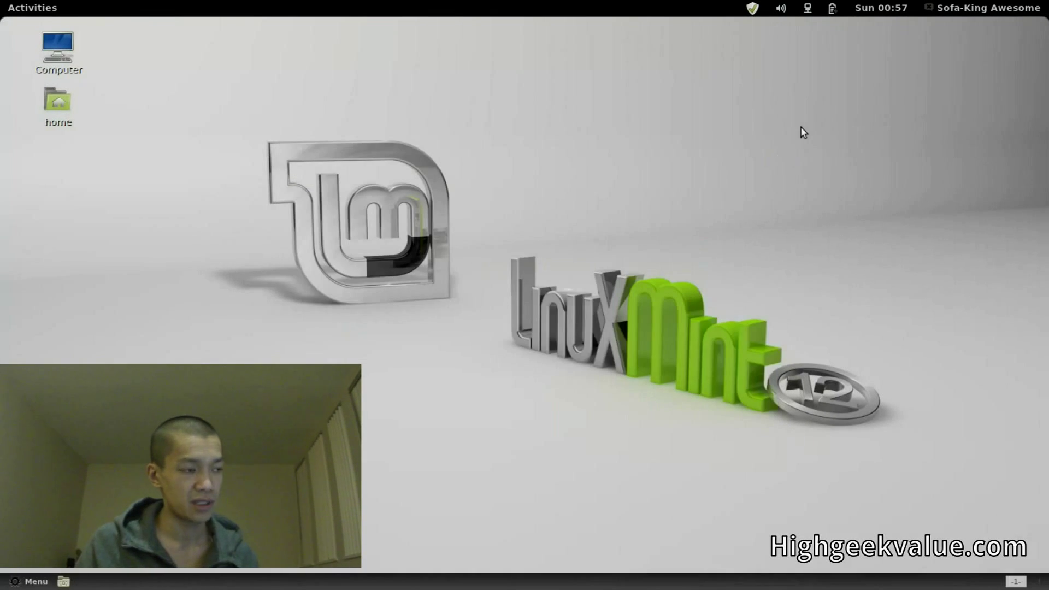
pyautogui.hotkey('ctrl', 'alt', 't')
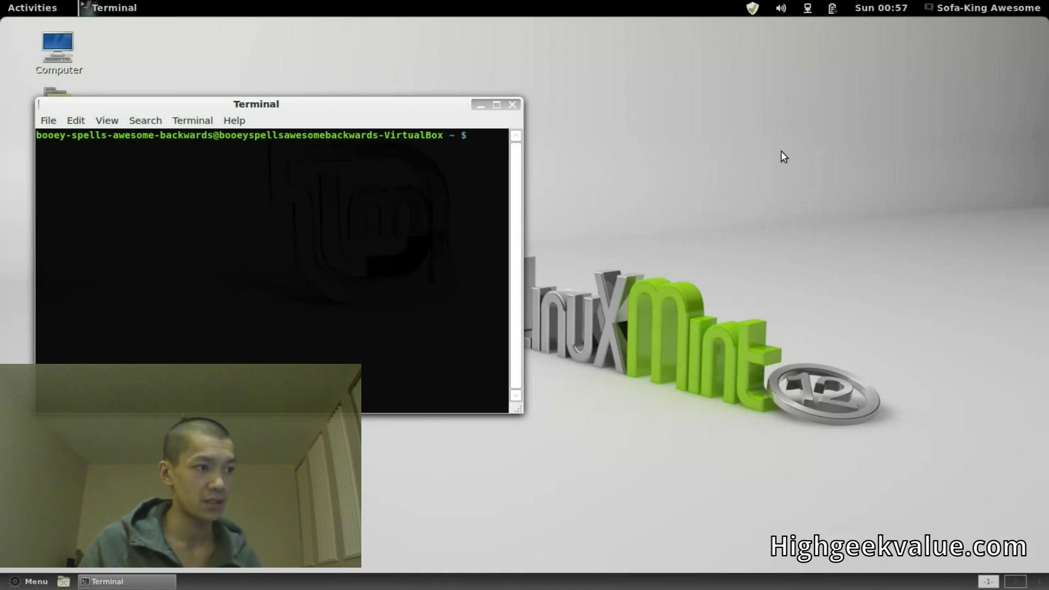
pyautogui.hotkey('ctrl', 'alt', 'r')
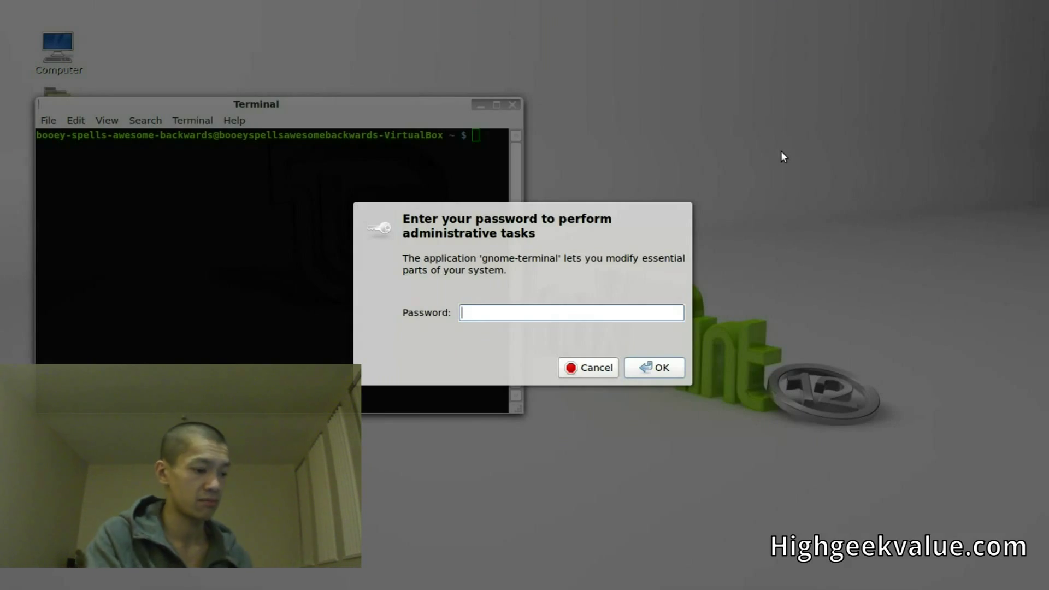
pyautogui.write('•')
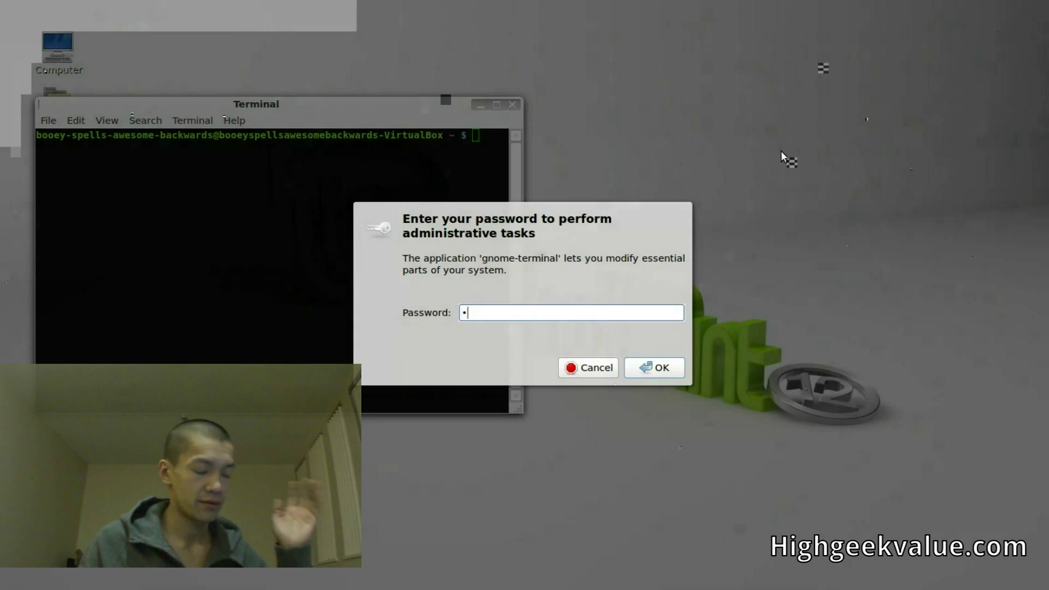
pyautogui.press('Return')
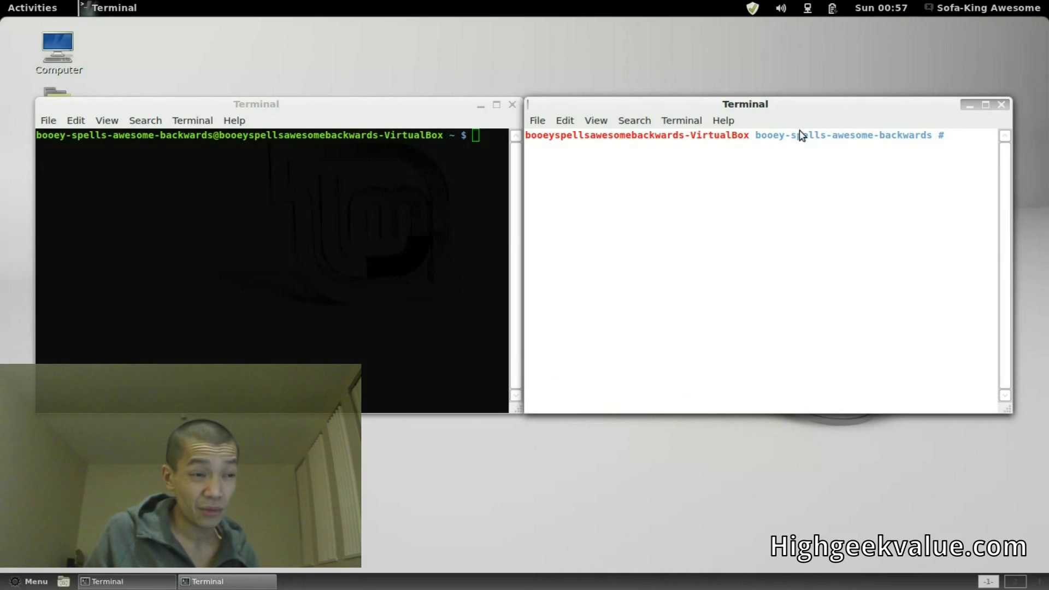
pyautogui.click(858, 444)
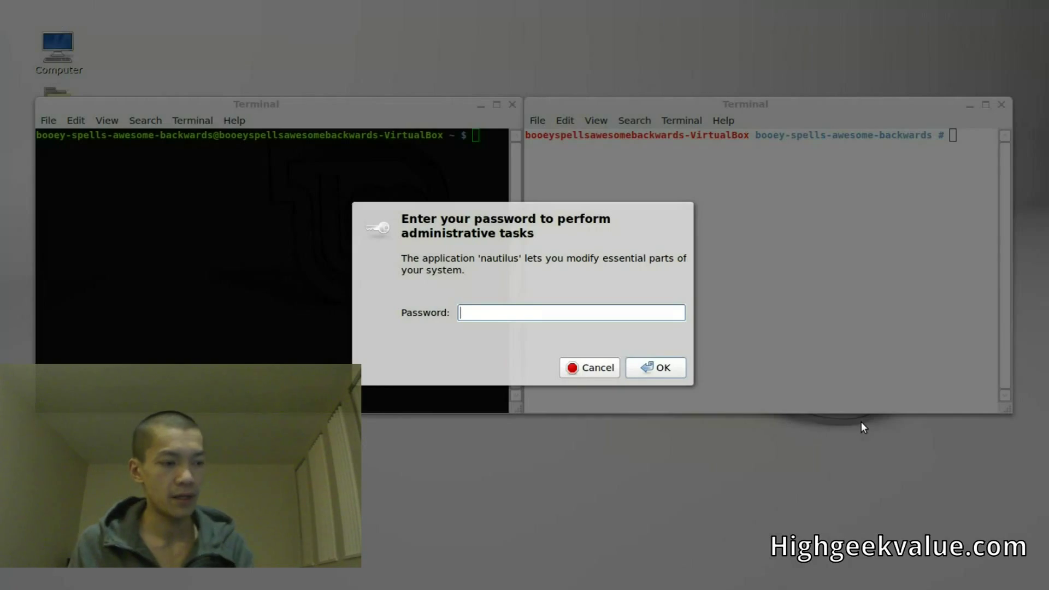
# - Enter the administrator password to open root Nautilus, then raise the regular dark terminal
pyautogui.write('•')
pyautogui.press('Return')
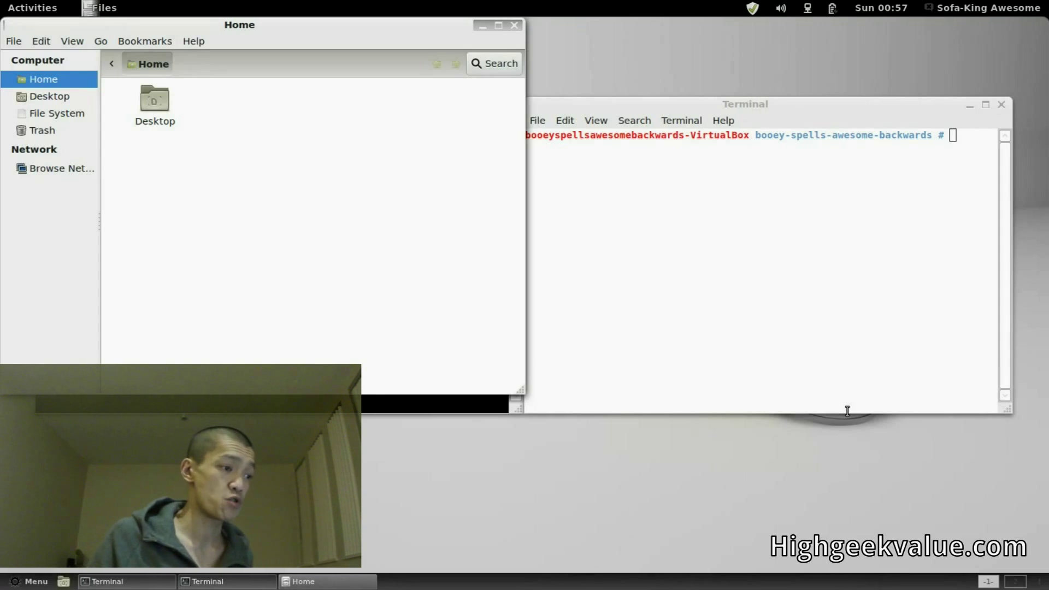
pyautogui.click(532, 474)
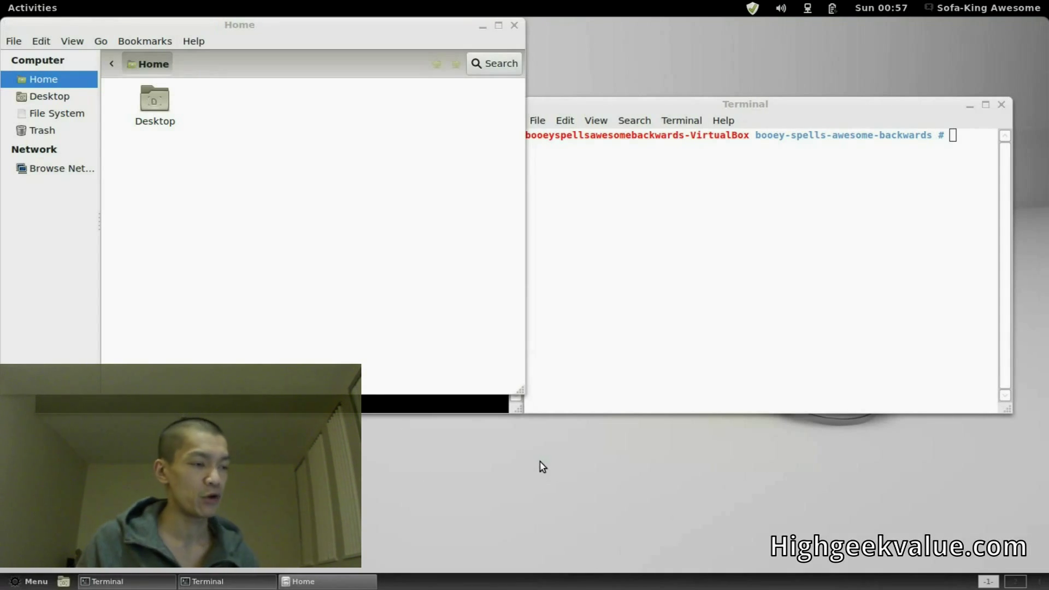
pyautogui.hotkey('alt', 'Tab')
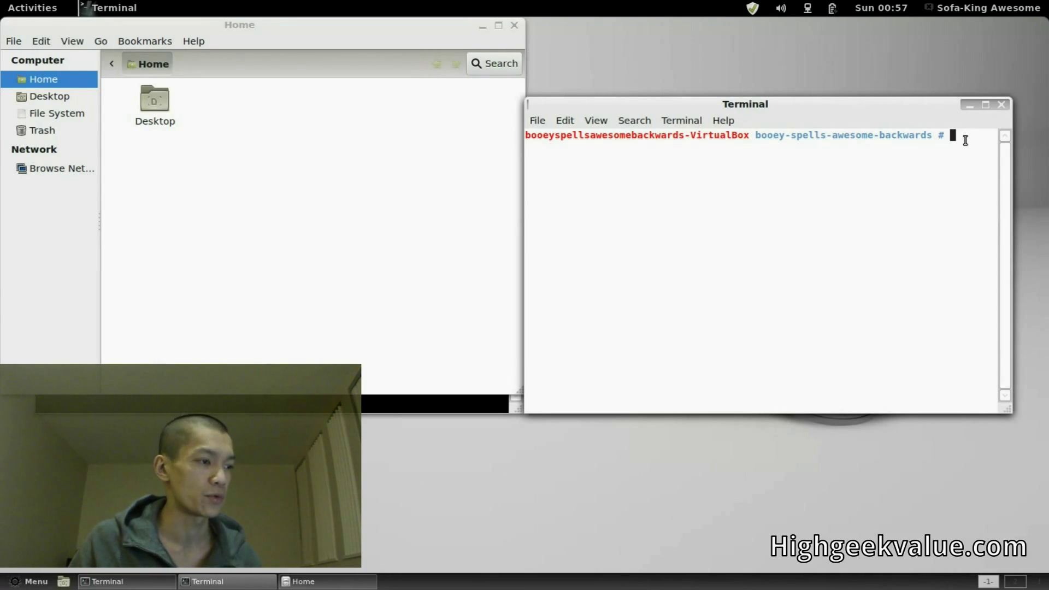
pyautogui.click(481, 406)
# - Run sudo visudo and change the %admin line to '%admin ALL=(ALL) NOPASSWD: ALL'
pyautogui.write('sudo vis')
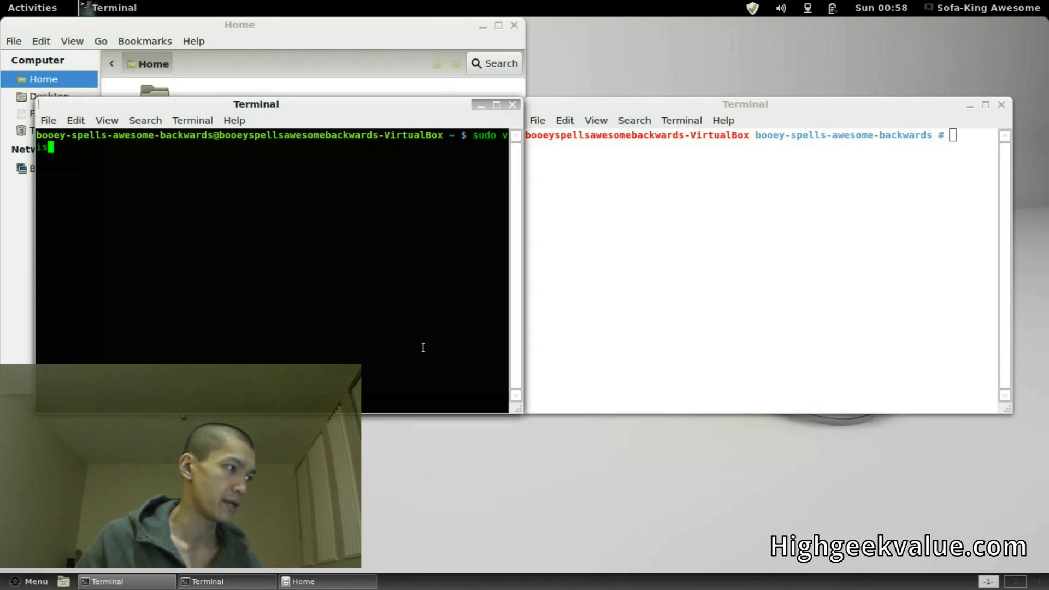
pyautogui.write('udo')
pyautogui.press('Return')
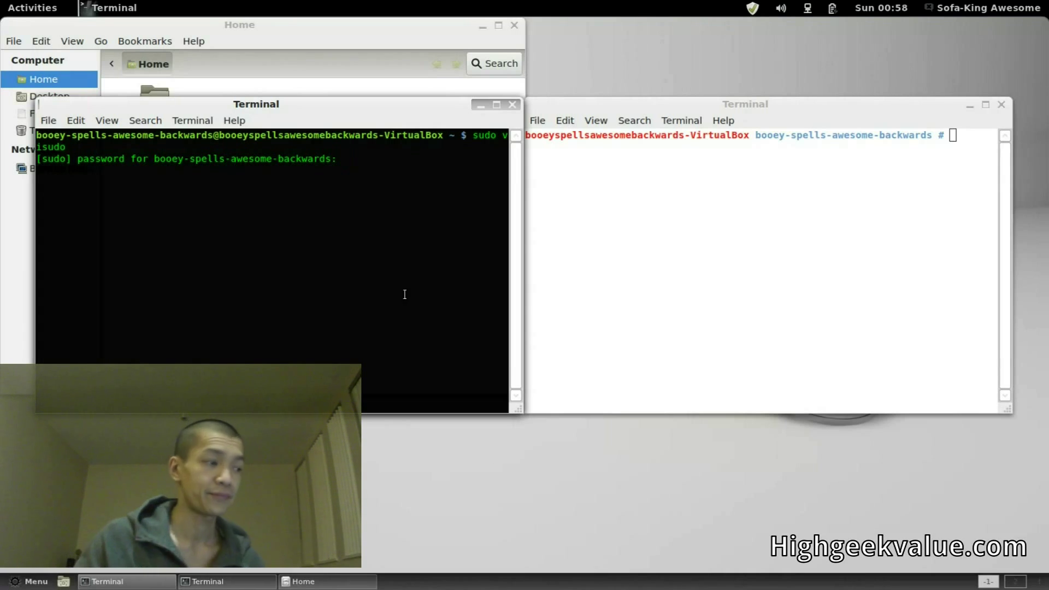
pyautogui.press('Return')
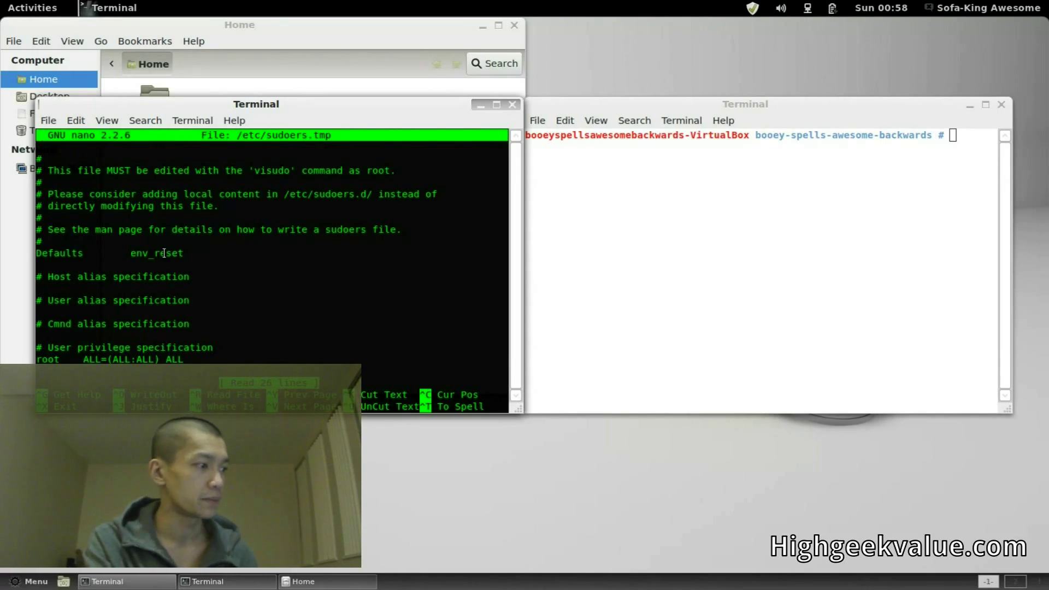
pyautogui.press('Down')
pyautogui.press('Down')
pyautogui.press('Down')
pyautogui.press('Down')
pyautogui.press('Down')
pyautogui.press('Down')
pyautogui.press('Down')
pyautogui.press('Down')
pyautogui.press('Down')
pyautogui.press('Down')
pyautogui.press('Down')
pyautogui.press('Down')
pyautogui.press('Down')
pyautogui.press('Down')
pyautogui.press('Down')
pyautogui.press('Down')
pyautogui.press('Down')
pyautogui.press('Down')
pyautogui.press('Down')
pyautogui.press('Down')
pyautogui.press('Up')
pyautogui.press('Up')
pyautogui.press('Up')
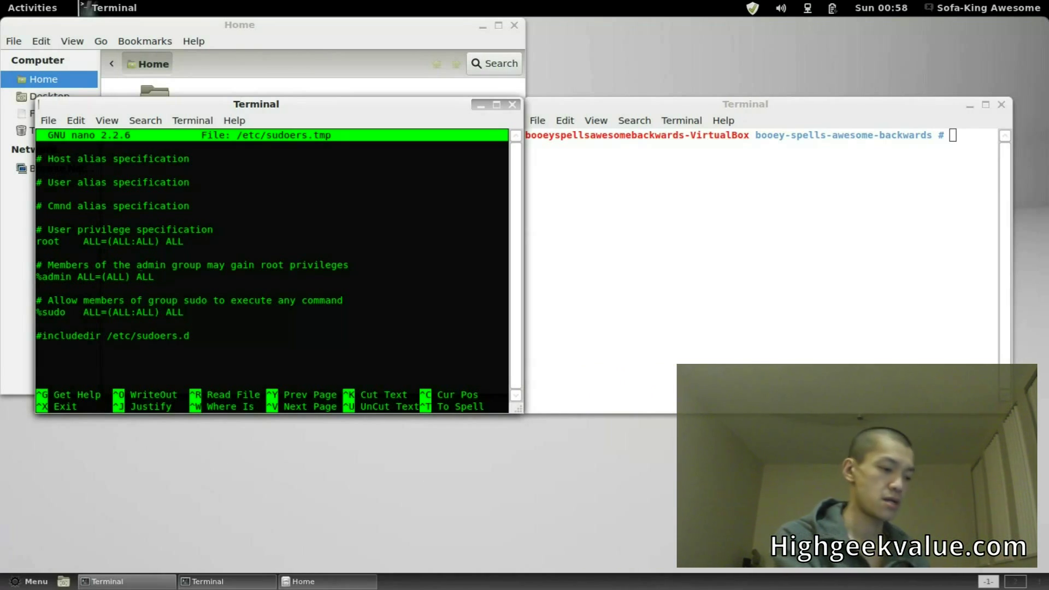
pyautogui.write('NO')
pyautogui.write('PASS')
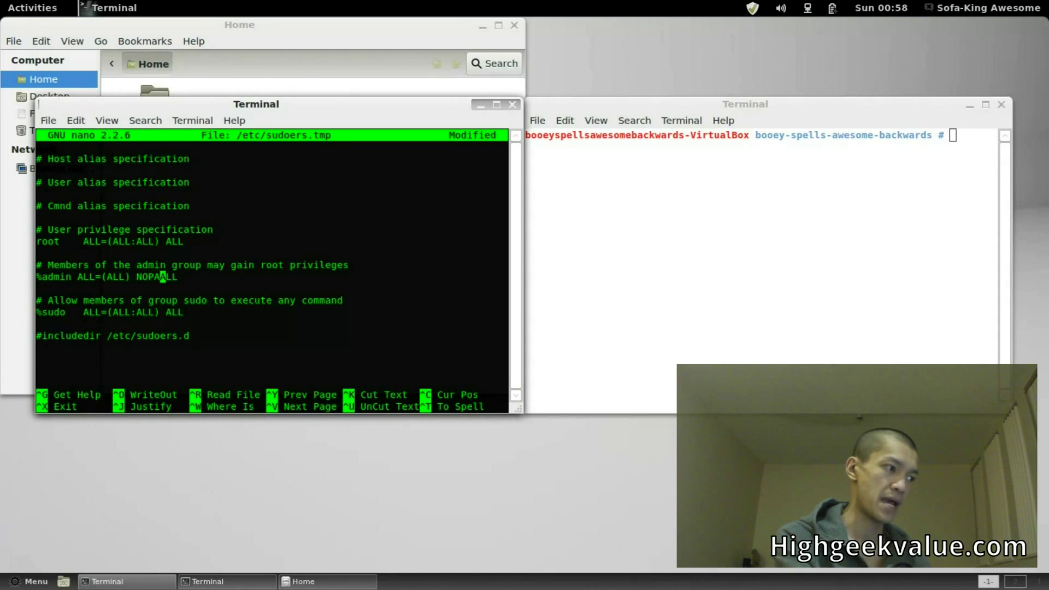
pyautogui.write('WD:')
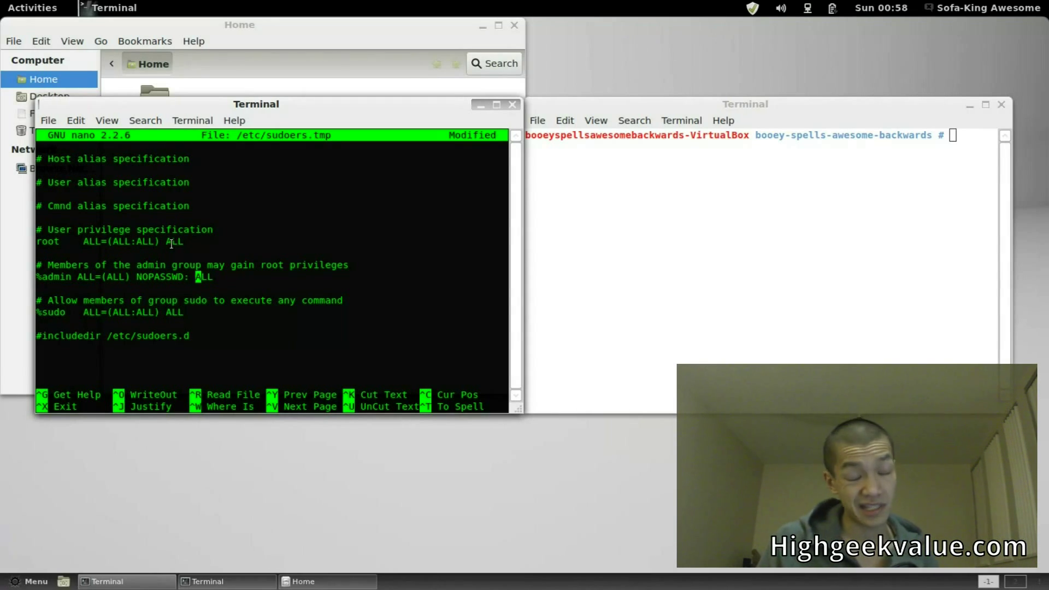
# - Save the modified sudoers file and exit nano
pyautogui.hotkey('ctrl', 'x')
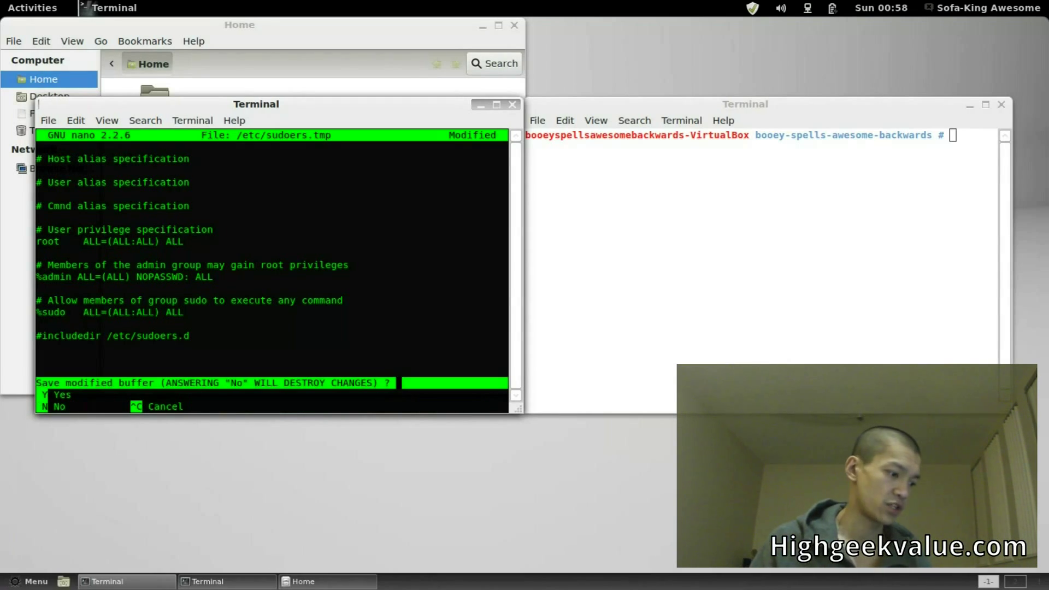
pyautogui.press('y')
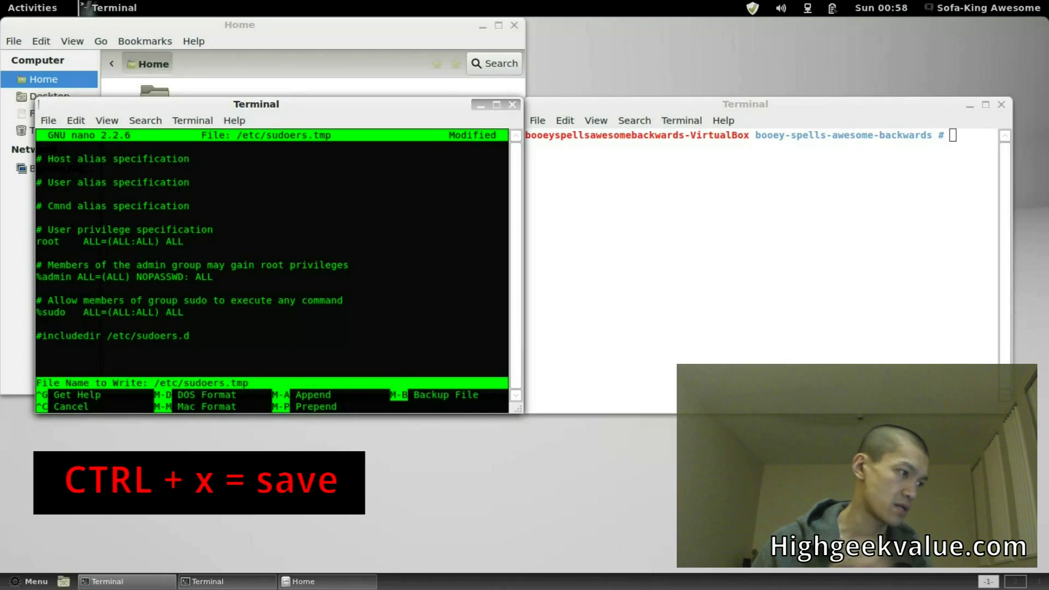
pyautogui.press('Return')
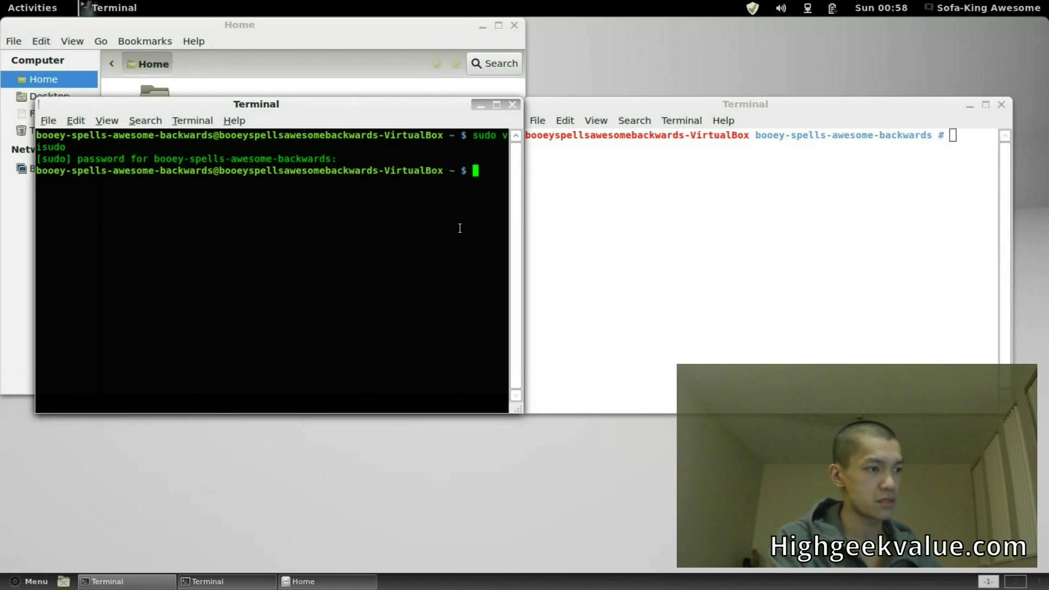
# - Close both terminal windows and the root file manager window
pyautogui.hotkey('ctrl', 'd')
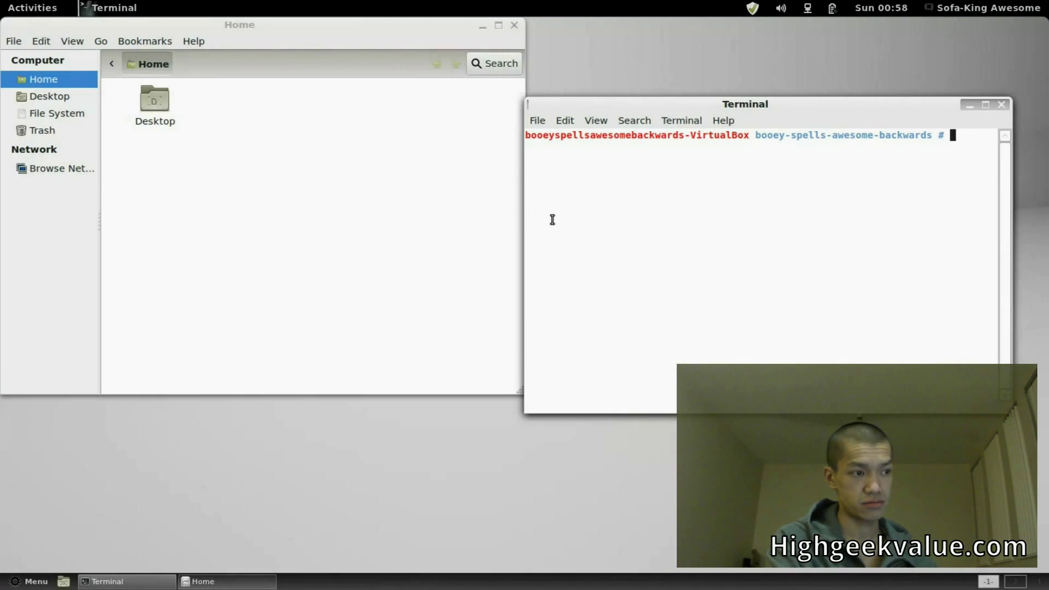
pyautogui.hotkey('ctrl', 'd')
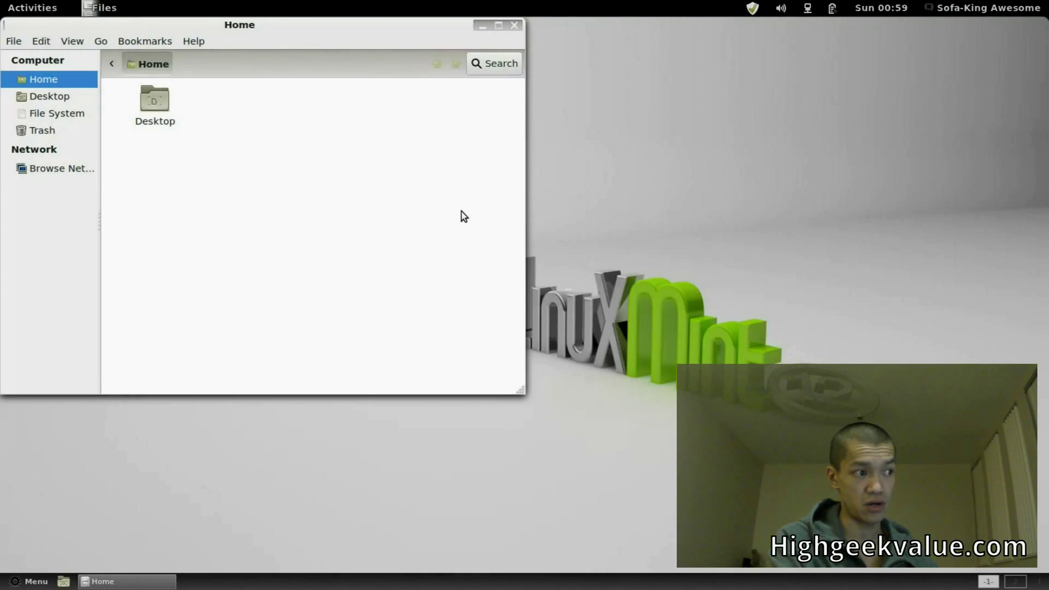
pyautogui.hotkey('ctrl', 'w')
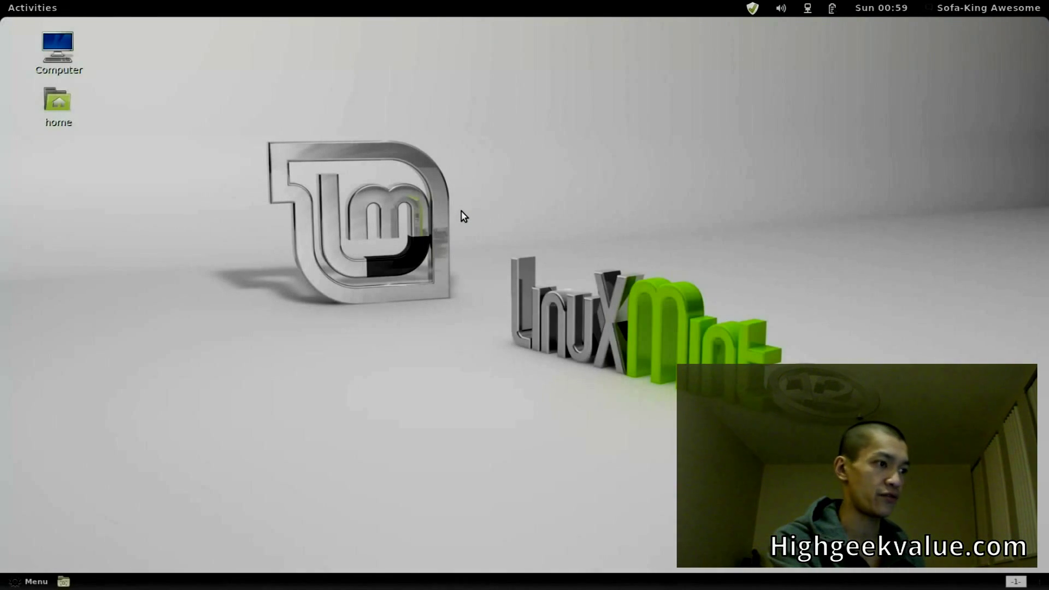
# - Reopen a file manager, a root file manager and a root terminal via shortcuts, without passwords
pyautogui.press('super+e')
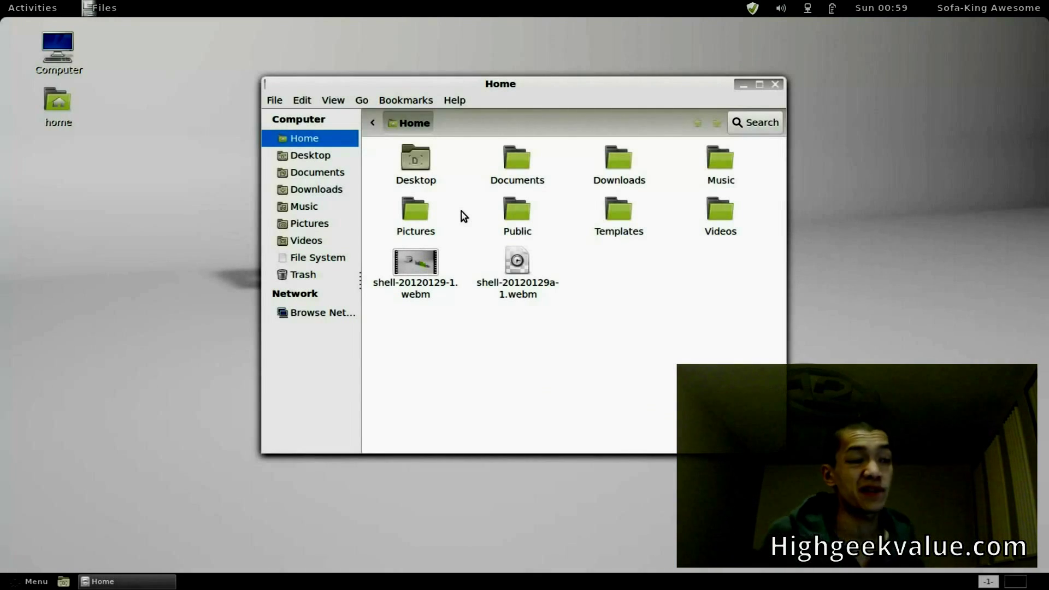
pyautogui.press('super+e')
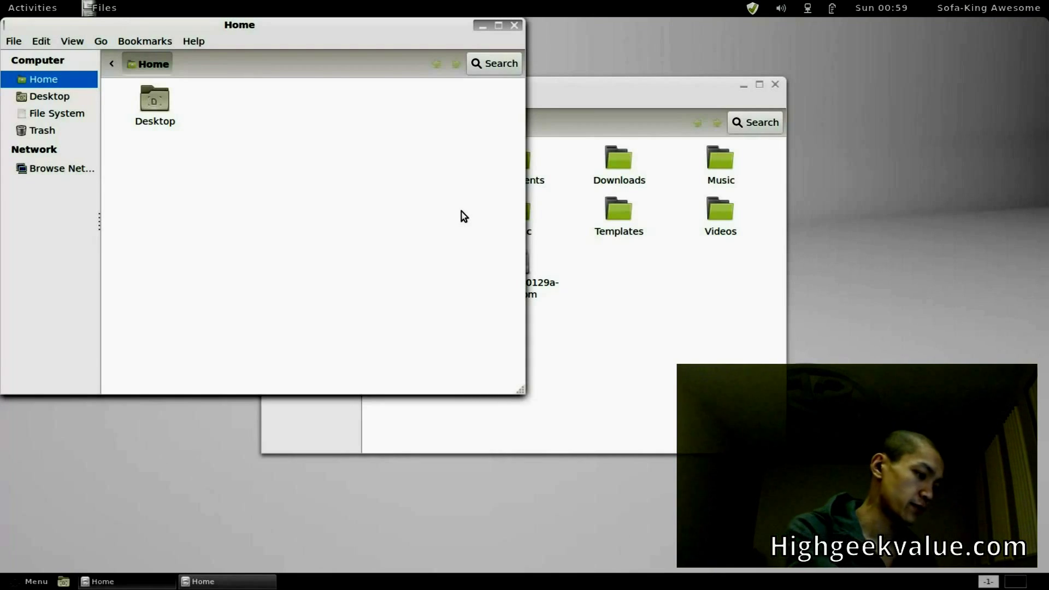
pyautogui.hotkey('ctrl', 'alt', 't')
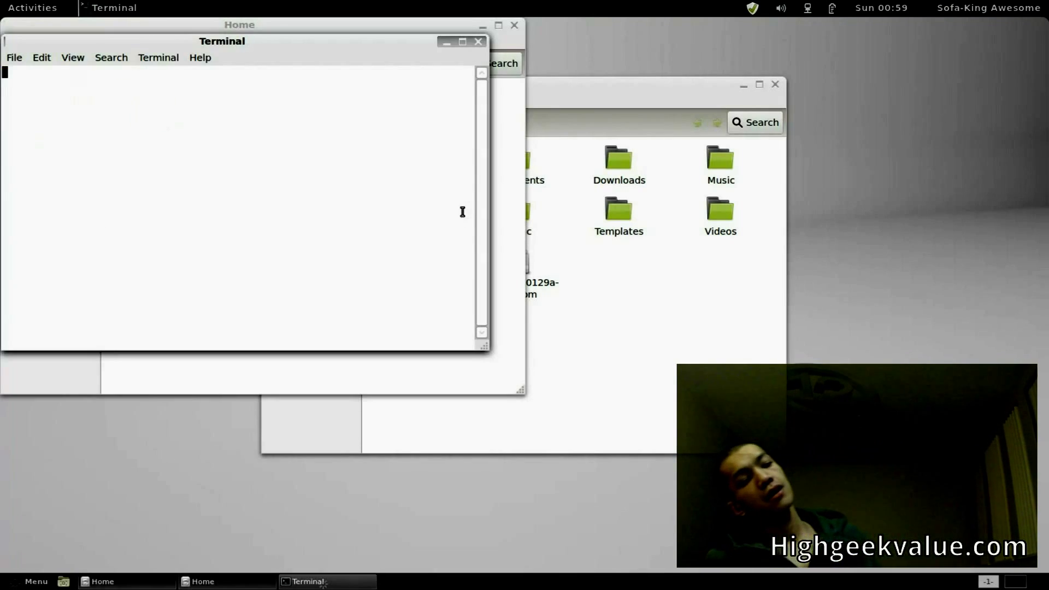